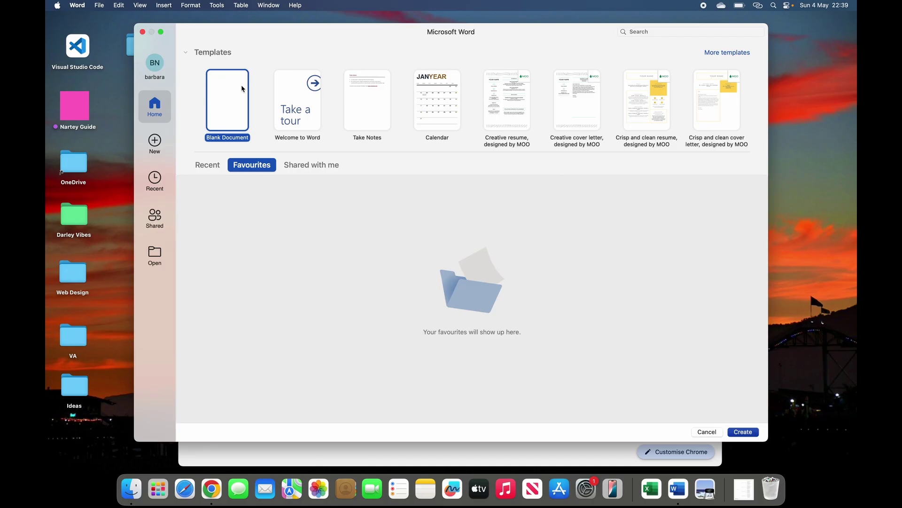
# - Create a new blank document, Document2, from the Blank Document template
pyautogui.doubleClick(236, 108)
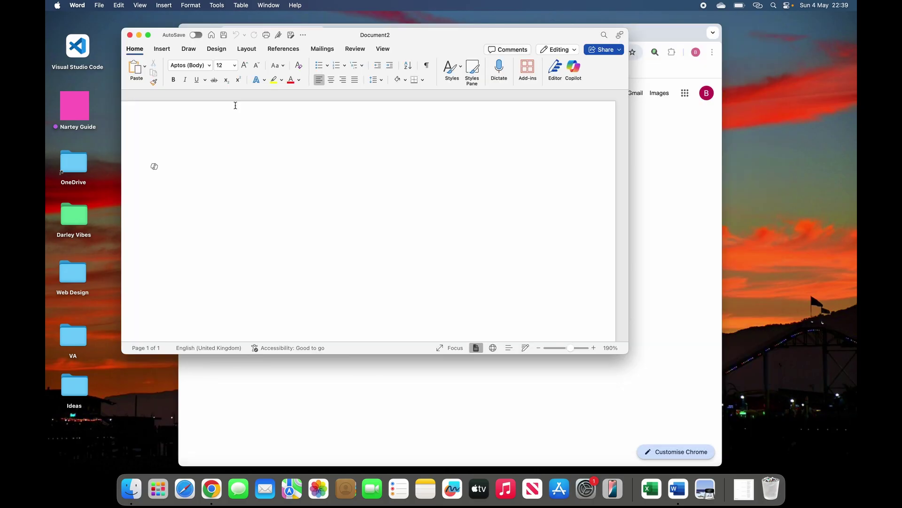
# - Switch the Word window to full screen and set the page zoom to about 172%
pyautogui.click(148, 35)
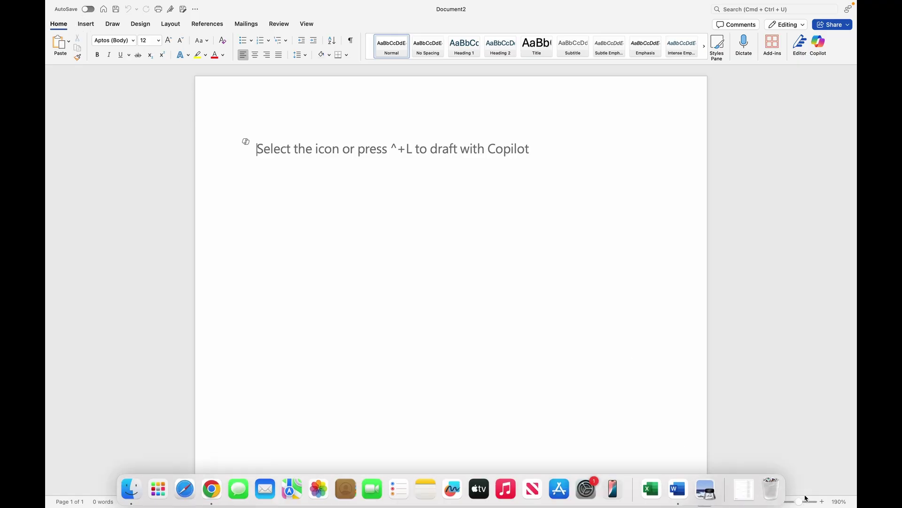
pyautogui.click(793, 503)
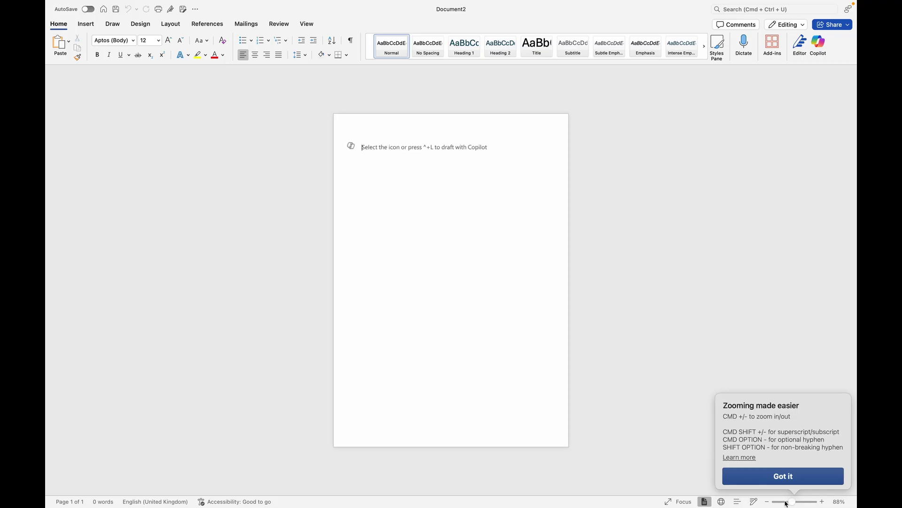
pyautogui.click(790, 482)
pyautogui.click(800, 503)
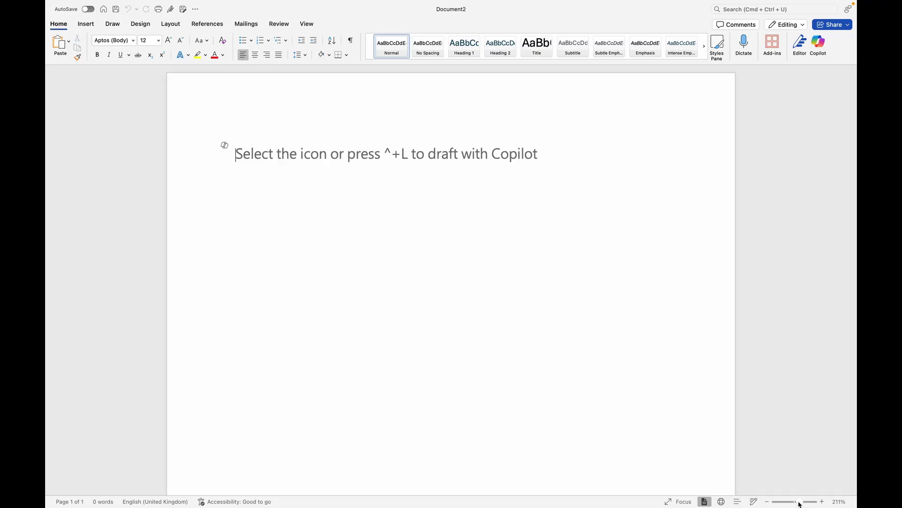
pyautogui.click(779, 503)
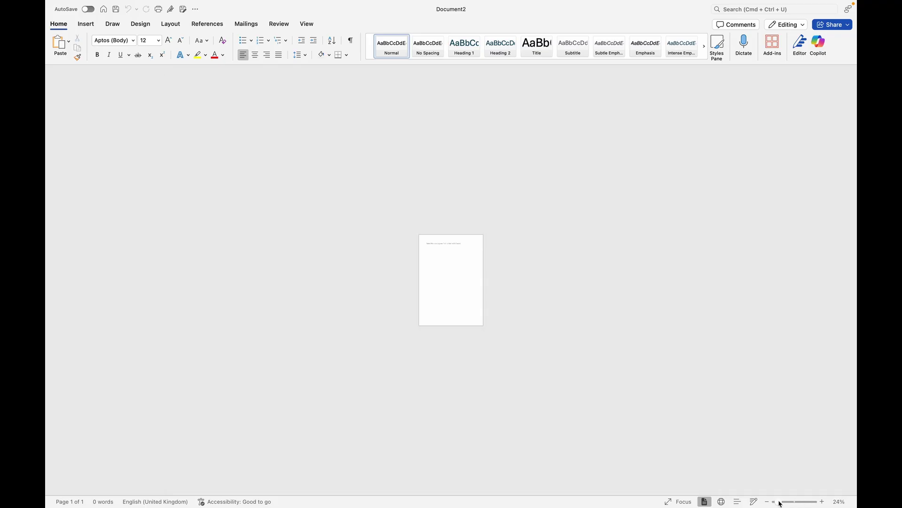
pyautogui.click(806, 504)
pyautogui.click(799, 503)
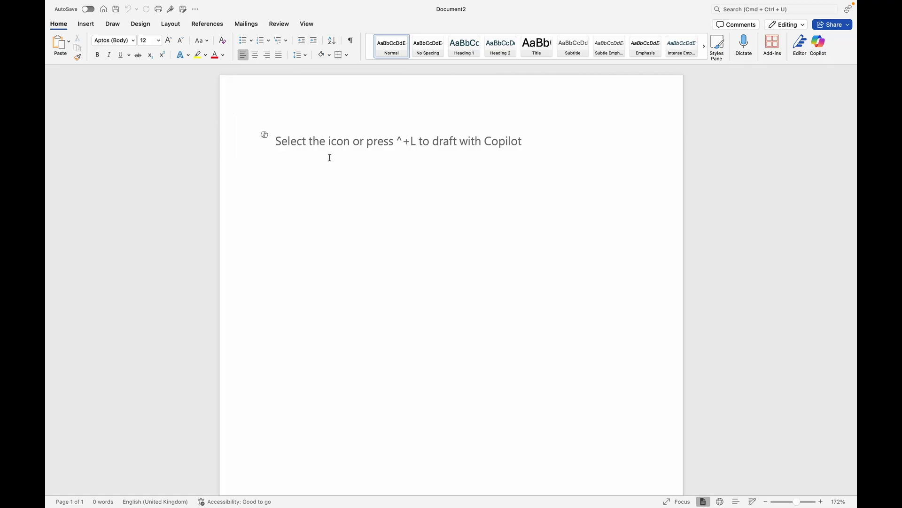
# - Enter 6 columns and 20 rows in the Insert Table dialog
pyautogui.click(86, 25)
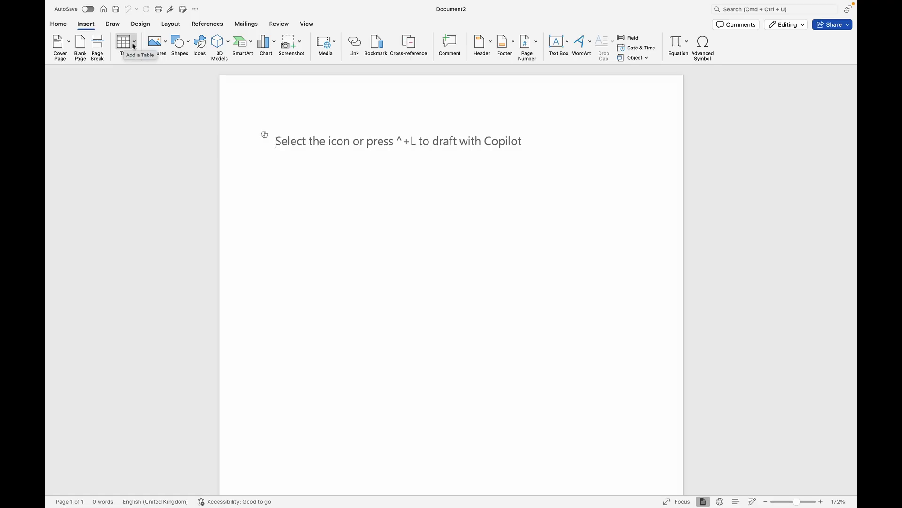
pyautogui.click(134, 46)
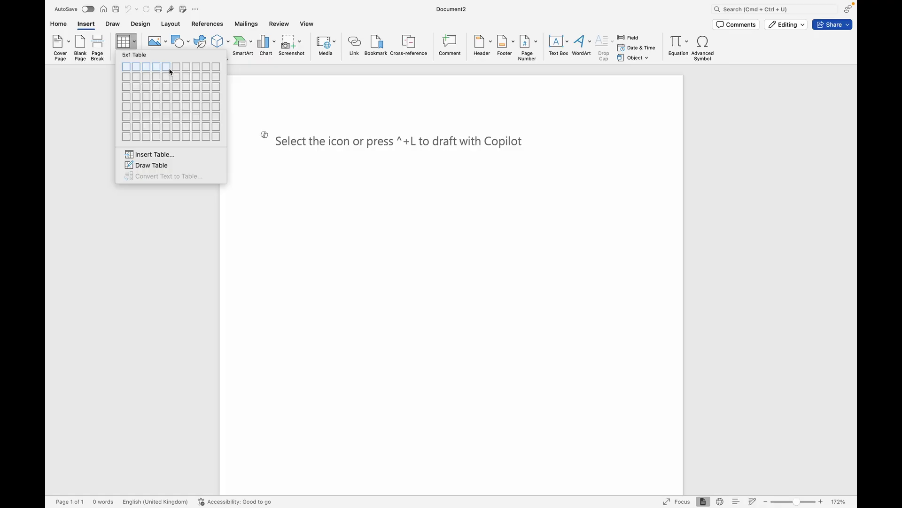
pyautogui.click(165, 158)
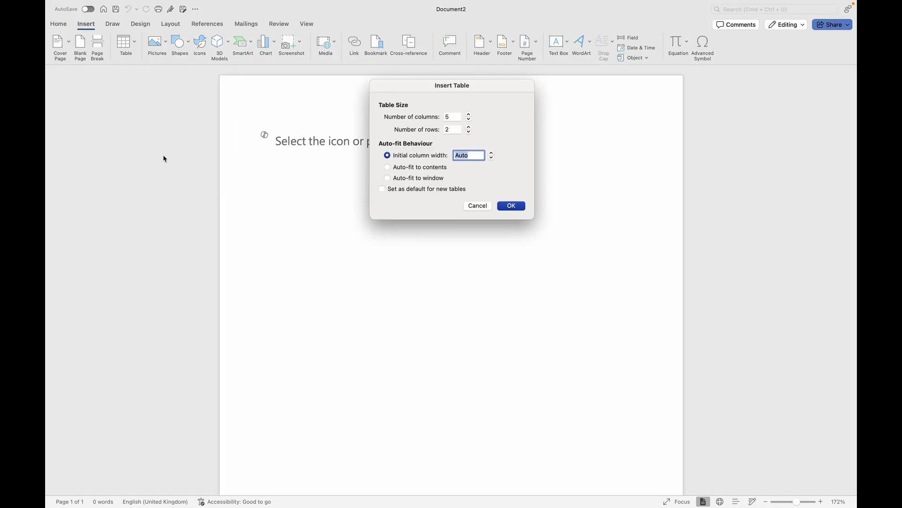
pyautogui.click(451, 119)
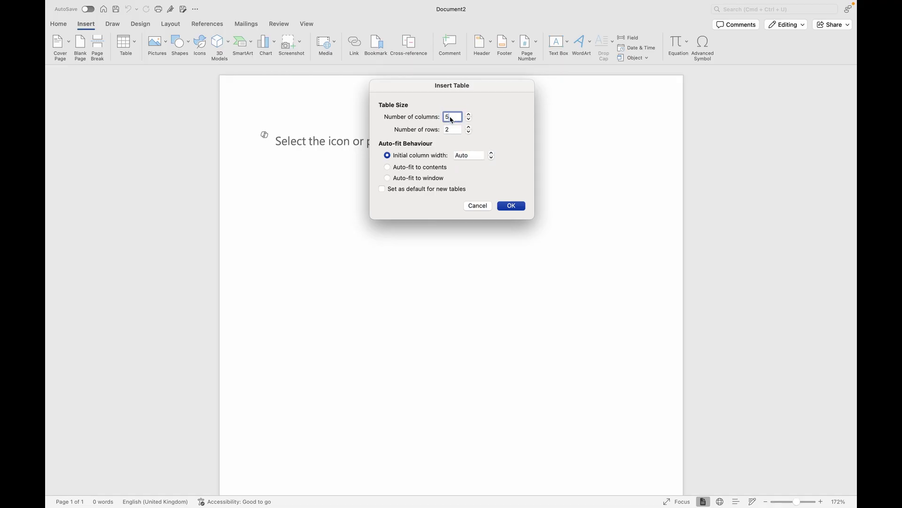
pyautogui.press('BackSpace')
pyautogui.write('6')
pyautogui.click(458, 132)
# - Insert the 6-by-20 table and preview light grey and banded table styles
pyautogui.click(512, 206)
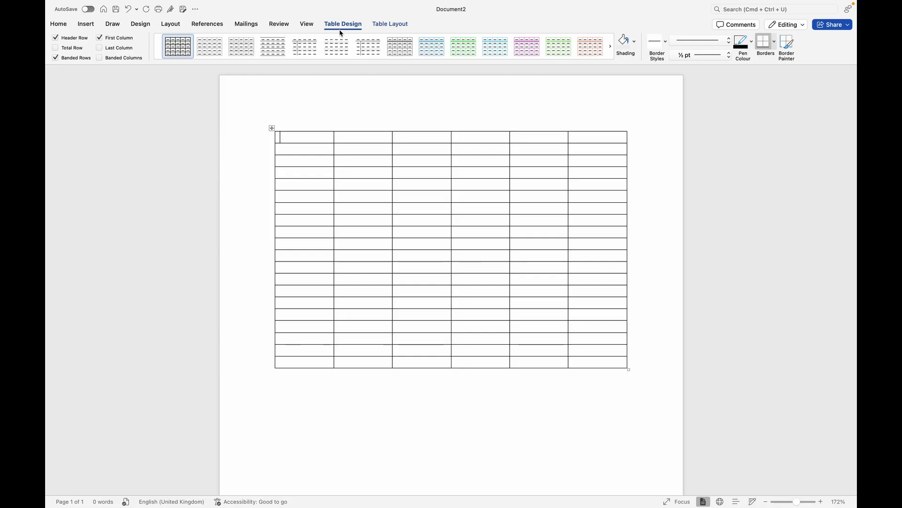
pyautogui.click(214, 51)
pyautogui.click(241, 47)
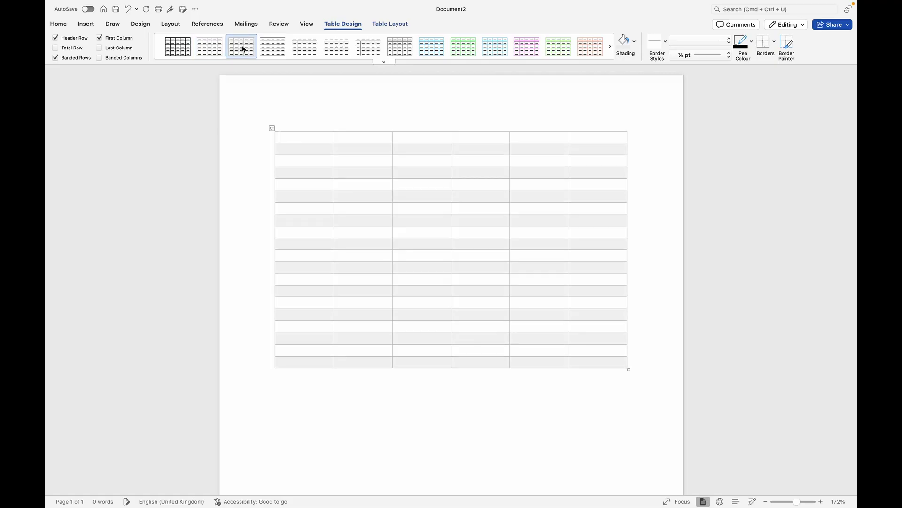
pyautogui.click(273, 49)
# - Compare blue, green, teal and magenta styles, then apply the plain black grid style
pyautogui.click(306, 50)
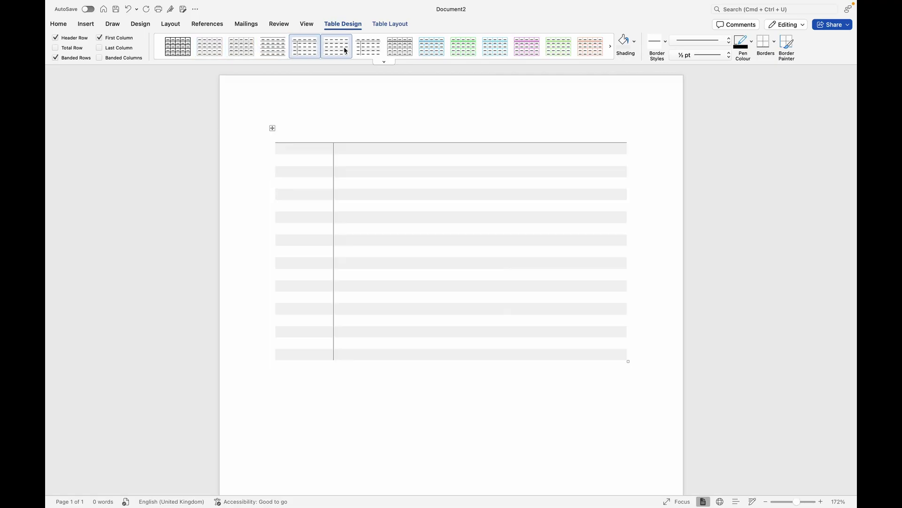
pyautogui.click(345, 50)
pyautogui.click(369, 49)
pyautogui.click(433, 48)
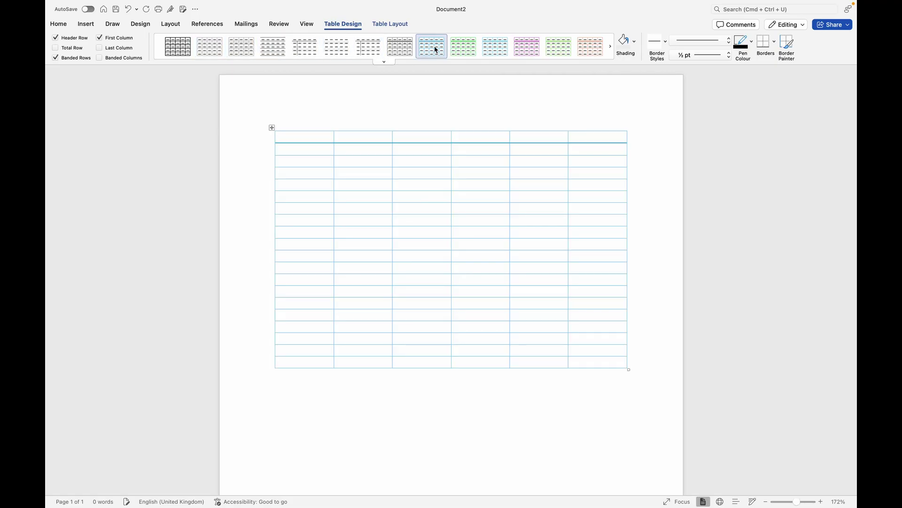
pyautogui.click(459, 49)
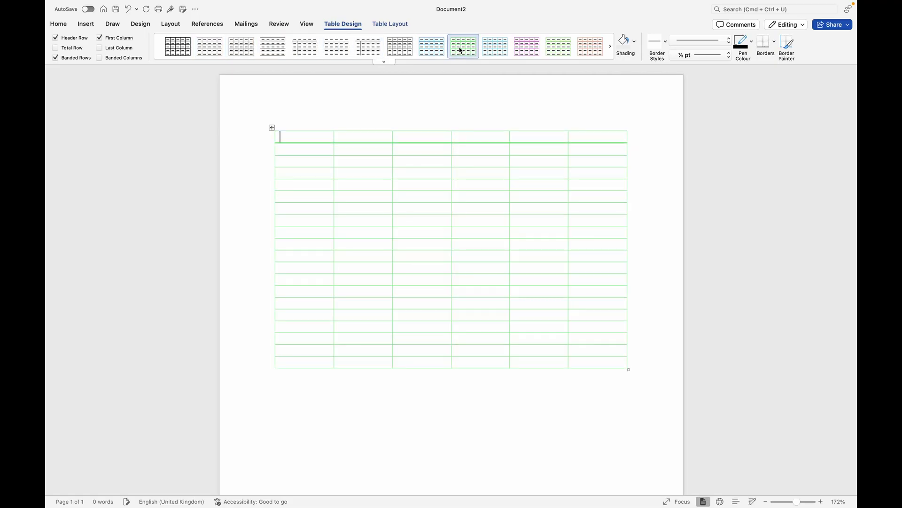
pyautogui.click(503, 50)
pyautogui.click(525, 49)
pyautogui.click(400, 47)
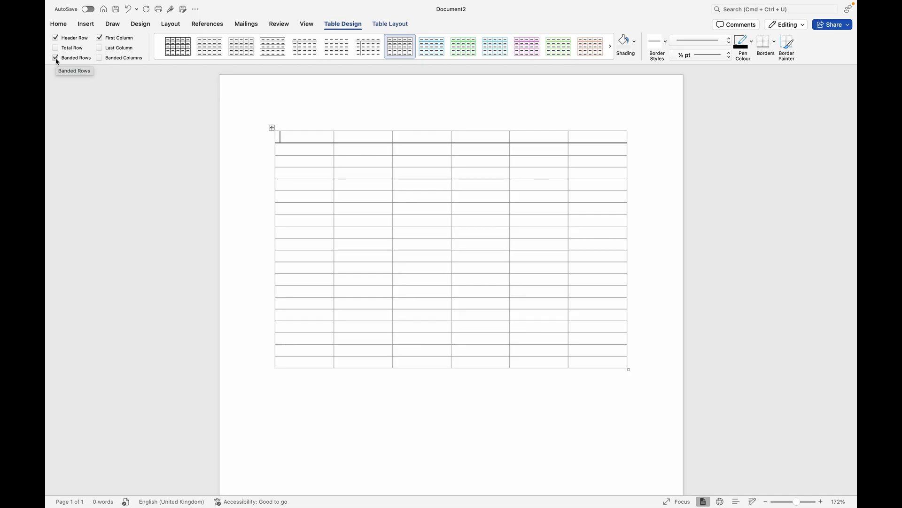
# - Select the whole table and widen every column to 3 cm
pyautogui.click(395, 26)
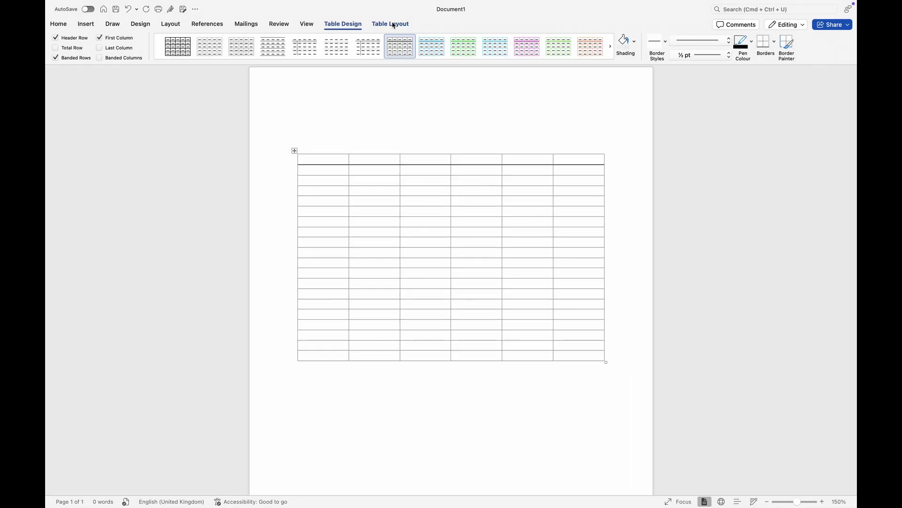
pyautogui.click(392, 24)
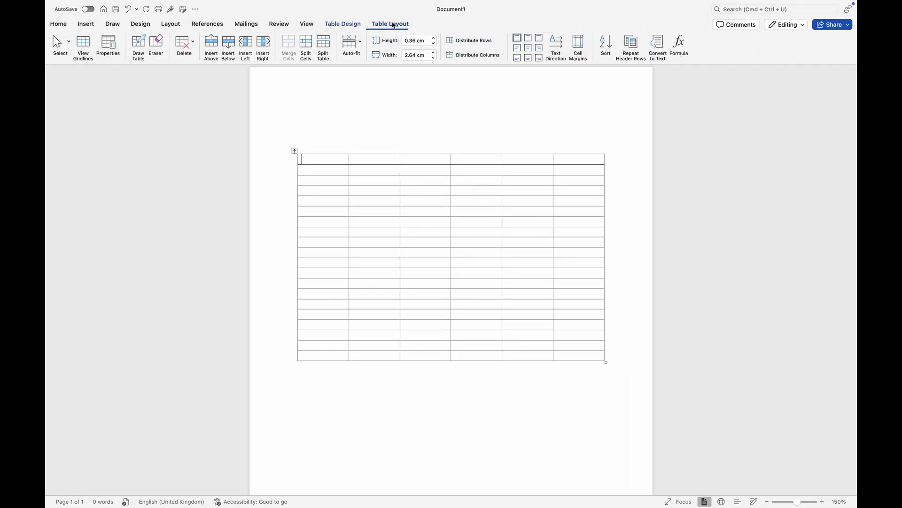
pyautogui.click(294, 150)
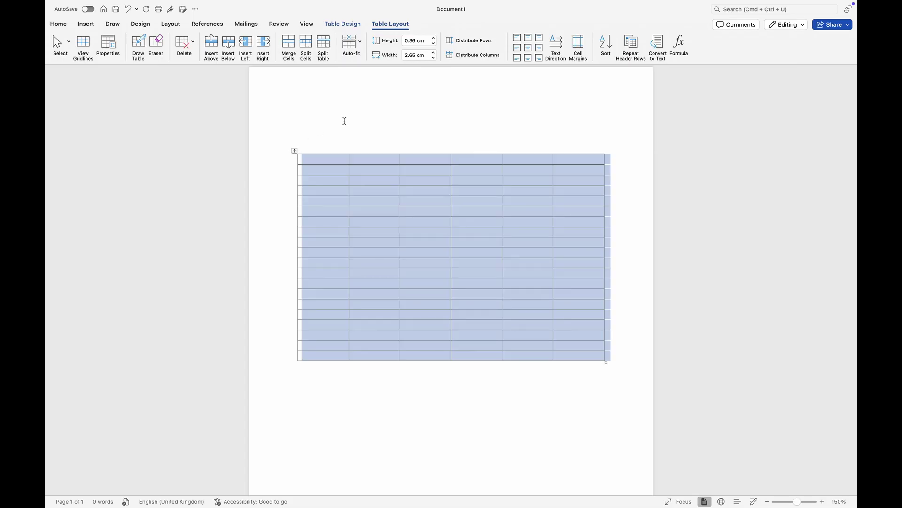
pyautogui.click(433, 52)
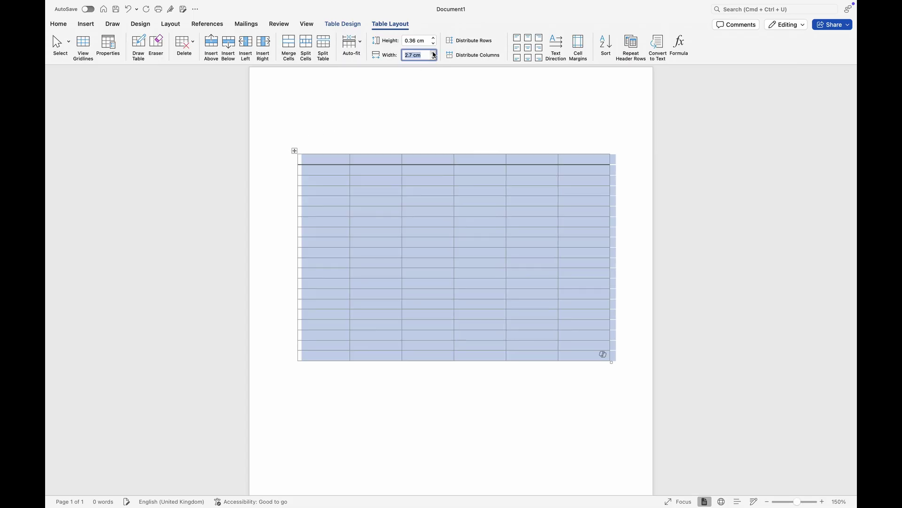
pyautogui.click(434, 53)
pyautogui.click(433, 53)
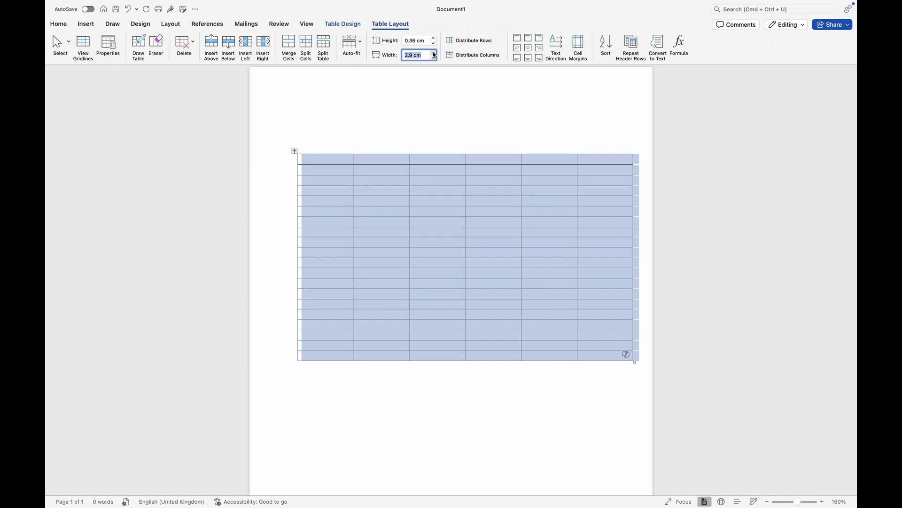
pyautogui.click(434, 52)
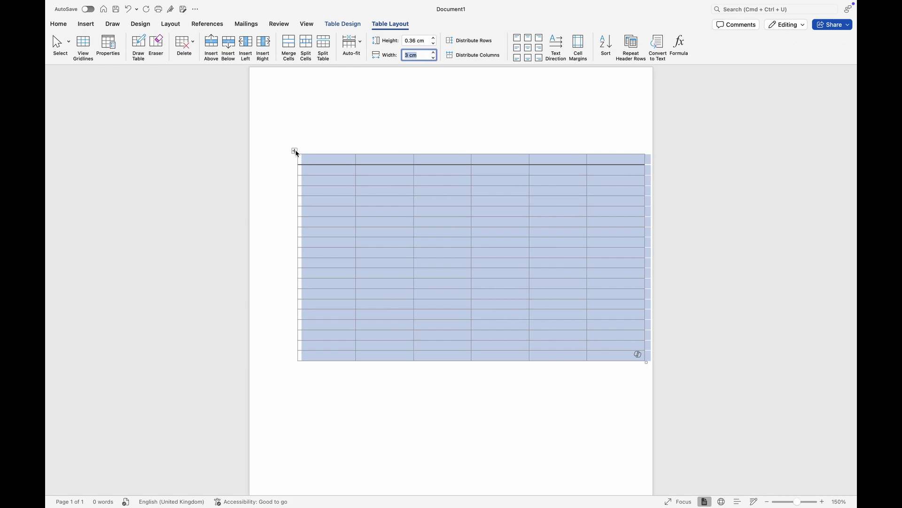
# - Nudge the table slightly left and raise the header row height to 1 cm
pyautogui.moveTo(295, 151); pyautogui.dragTo(274, 149)
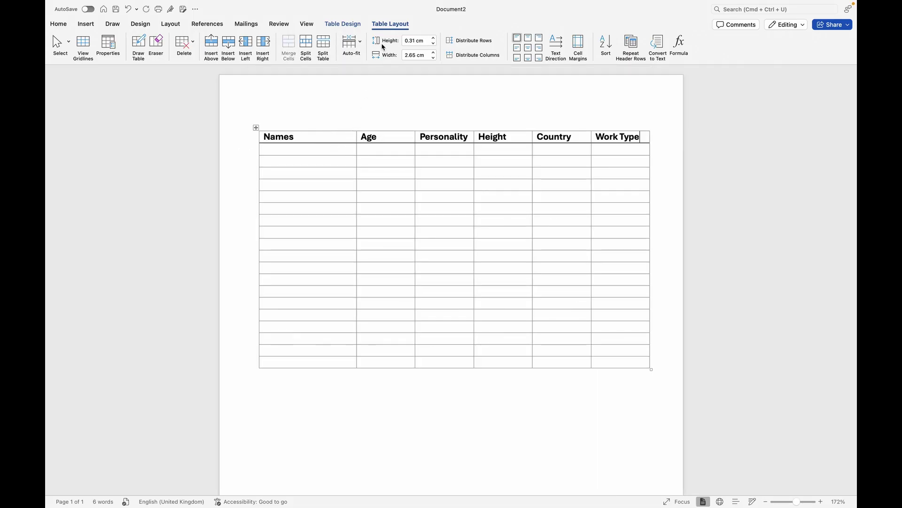
pyautogui.click(434, 38)
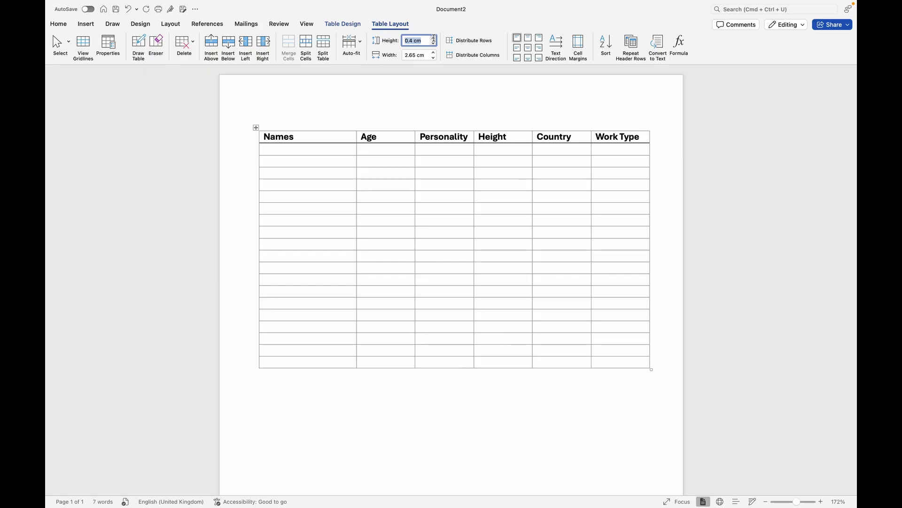
pyautogui.click(433, 39)
pyautogui.click(434, 38)
pyautogui.click(434, 39)
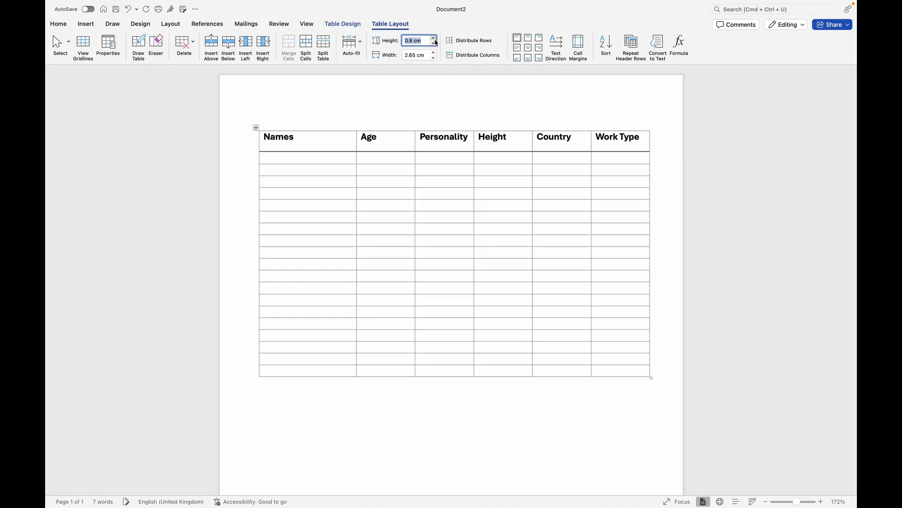
pyautogui.click(434, 39)
# - Select the whole table and step all row heights from 0.1 cm up to 1.4 cm
pyautogui.click(255, 127)
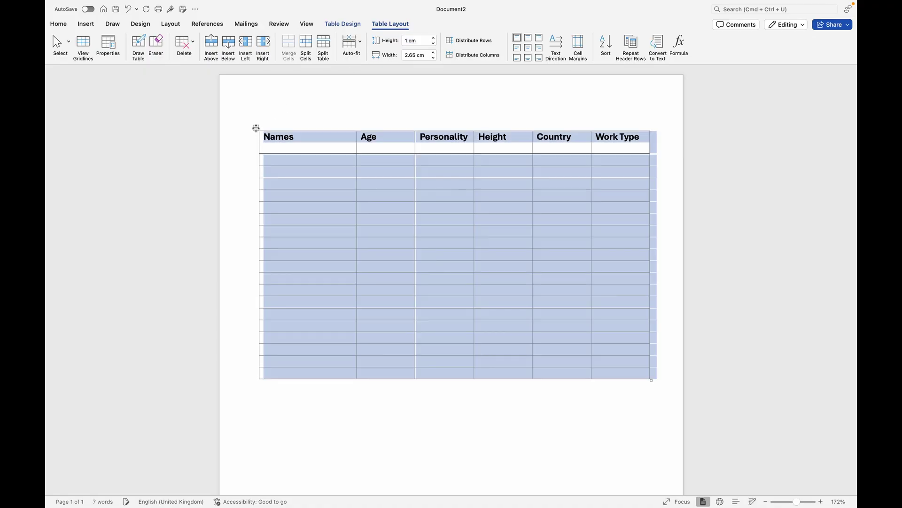
pyautogui.click(434, 38)
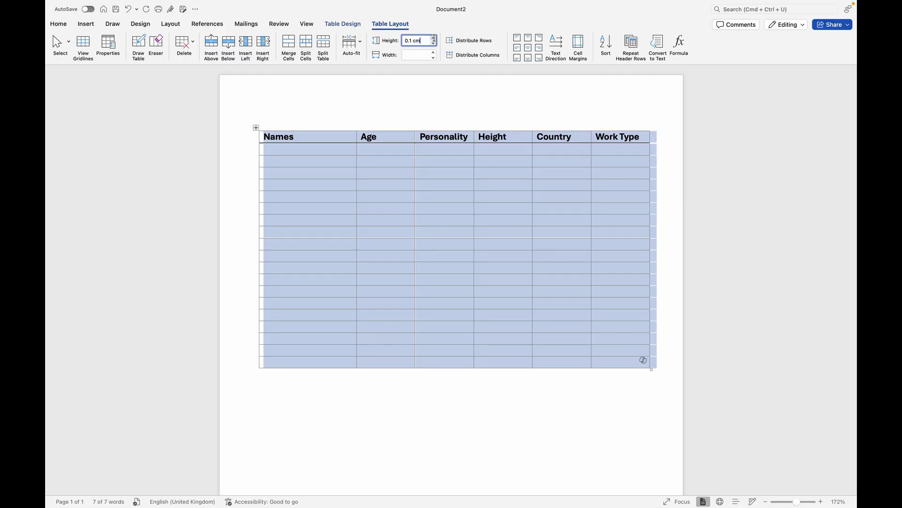
pyautogui.click(434, 39)
pyautogui.click(434, 38)
pyautogui.click(434, 39)
pyautogui.click(434, 39)
pyautogui.click(434, 38)
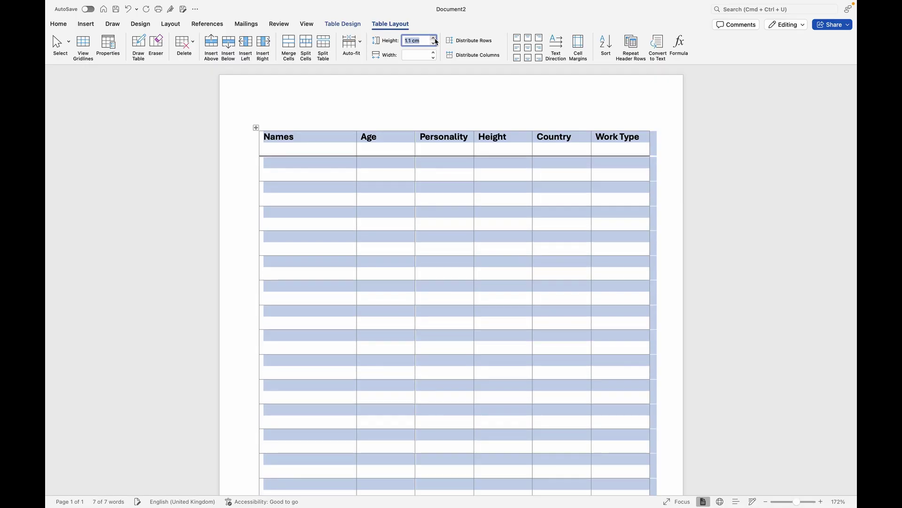
pyautogui.click(434, 39)
pyautogui.click(434, 39)
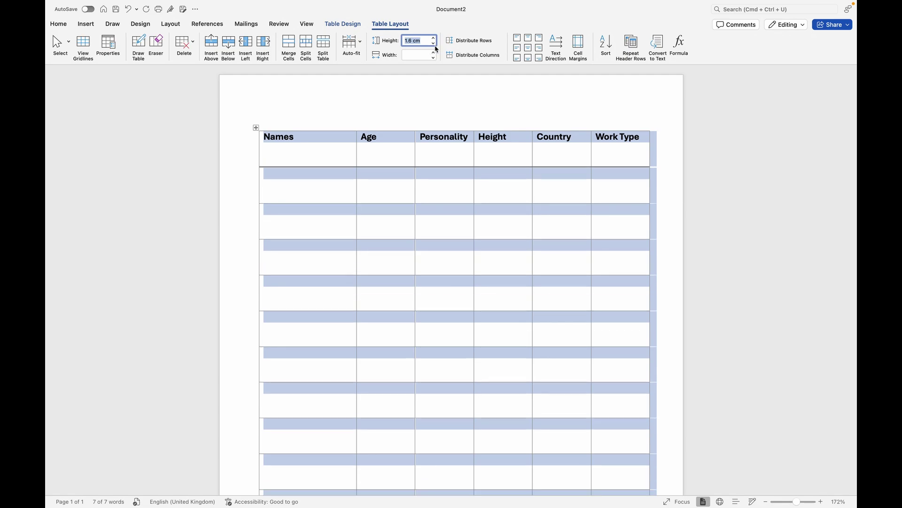
pyautogui.click(433, 44)
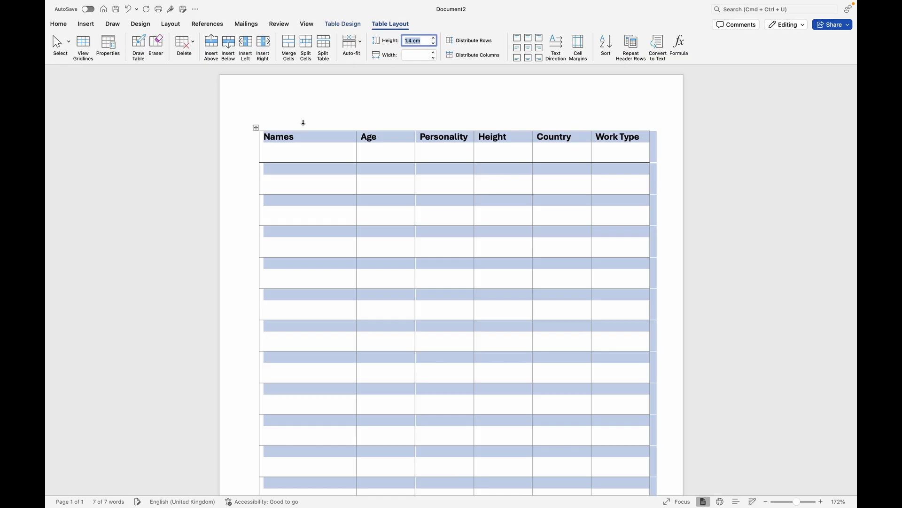
# - Reselect the table and bring every row height down to 0.6 cm
pyautogui.click(256, 128)
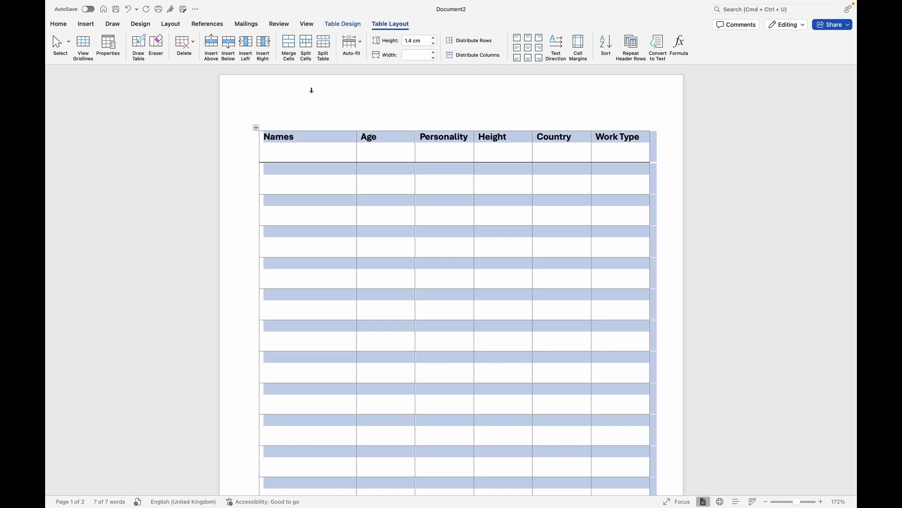
pyautogui.click(434, 44)
pyautogui.click(433, 44)
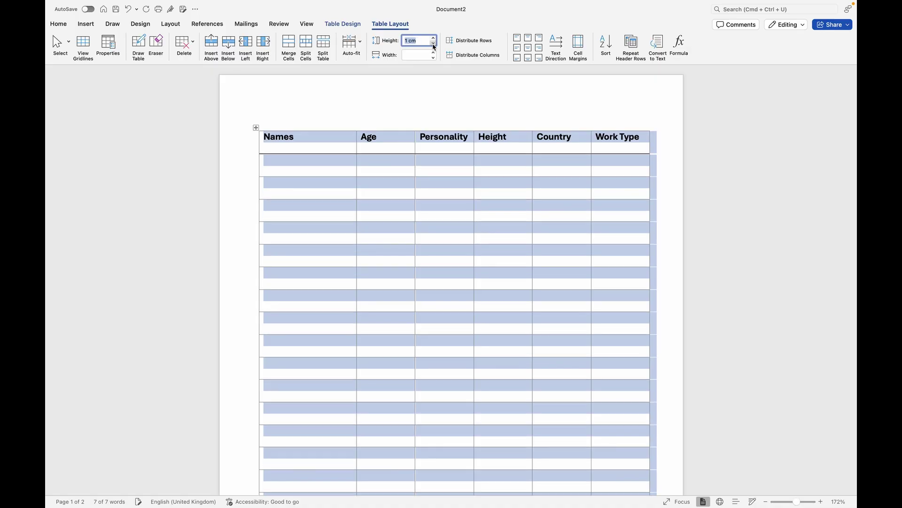
pyautogui.click(434, 44)
pyautogui.click(433, 44)
pyautogui.click(483, 278)
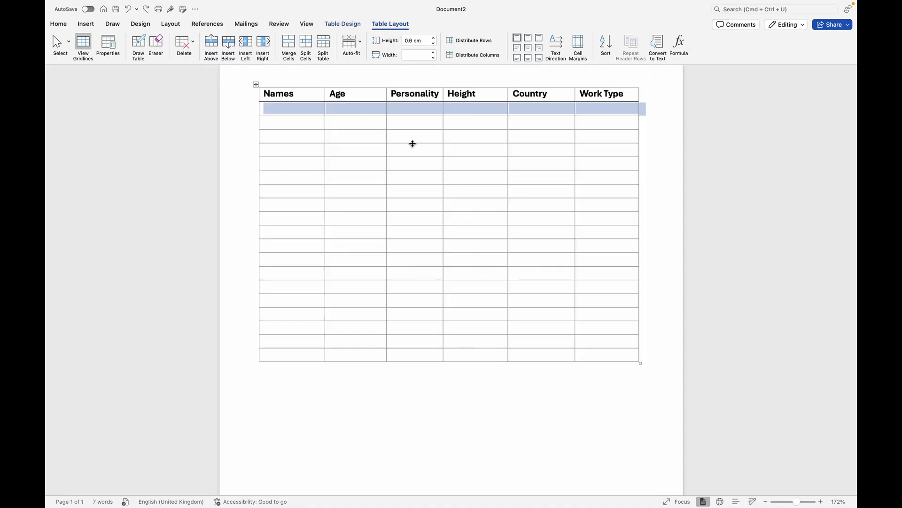
# - Insert two new rows beneath the last row, starting from the bottom-left cell
pyautogui.scroll(-2, 374, 260)
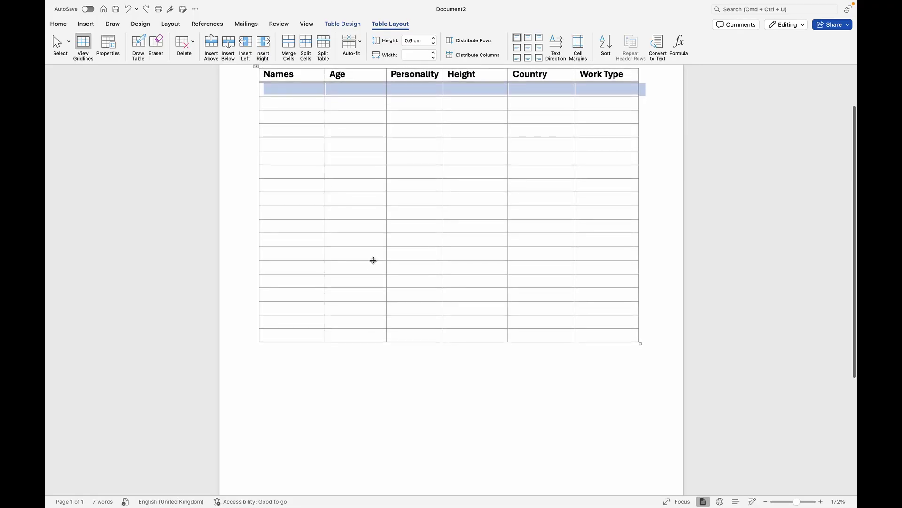
pyautogui.scroll(3, 336, 214)
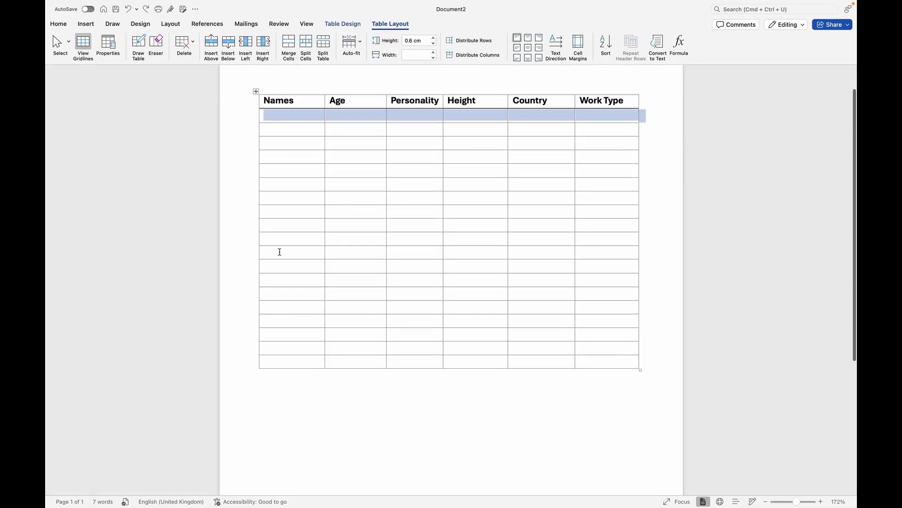
pyautogui.click(270, 361)
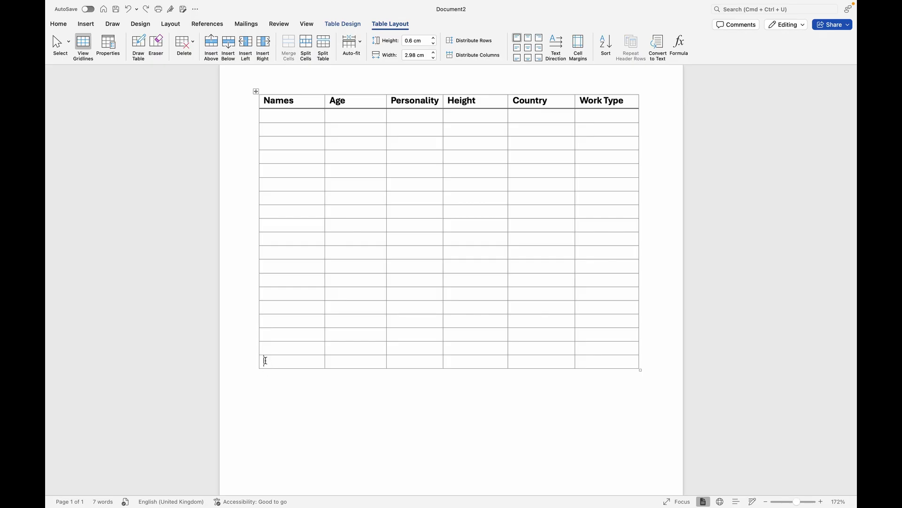
pyautogui.click(231, 46)
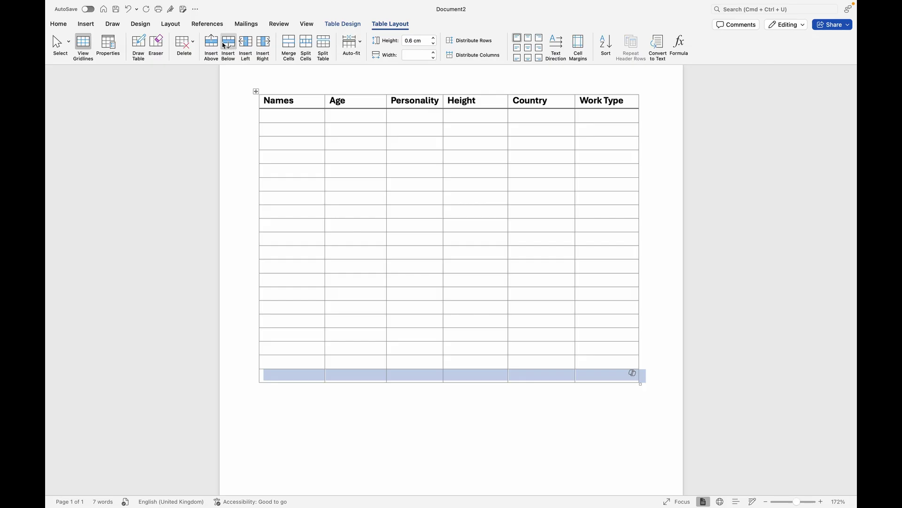
pyautogui.click(211, 46)
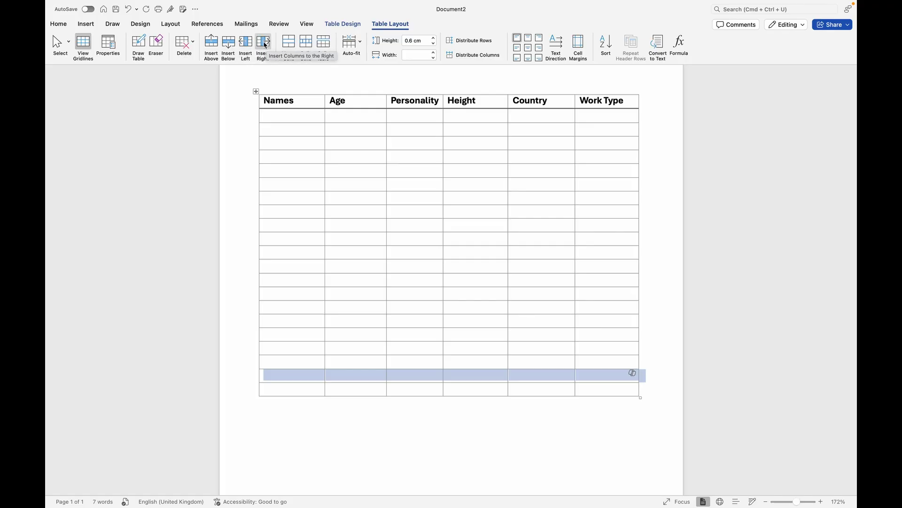
pyautogui.click(616, 119)
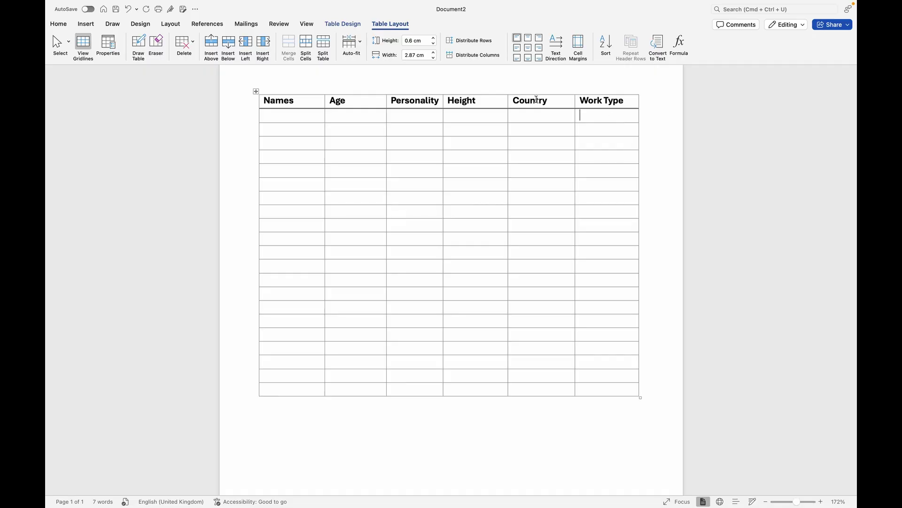
pyautogui.click(264, 42)
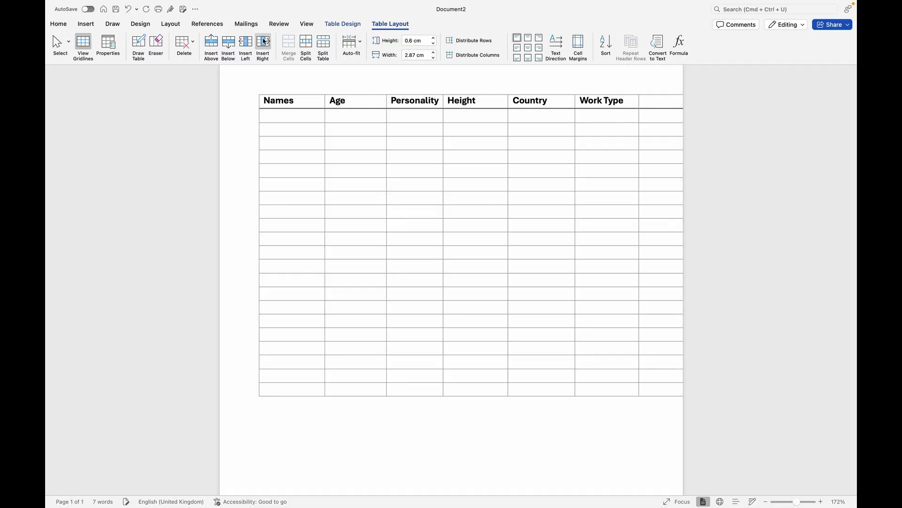
pyautogui.scroll(1, 401, 168)
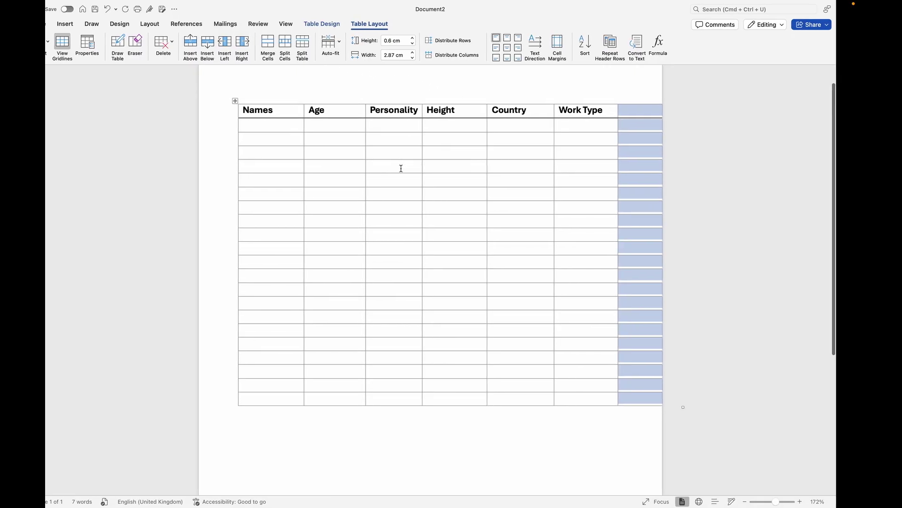
pyautogui.press('super+z')
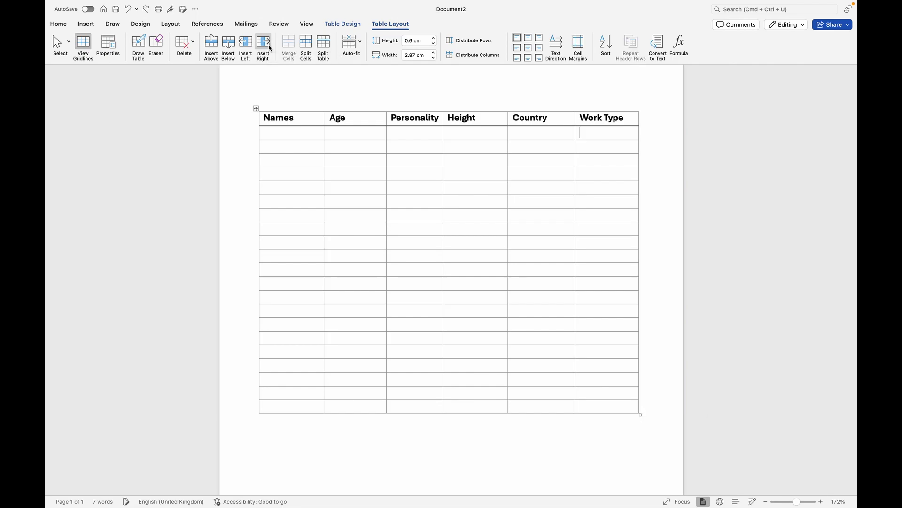
pyautogui.click(246, 47)
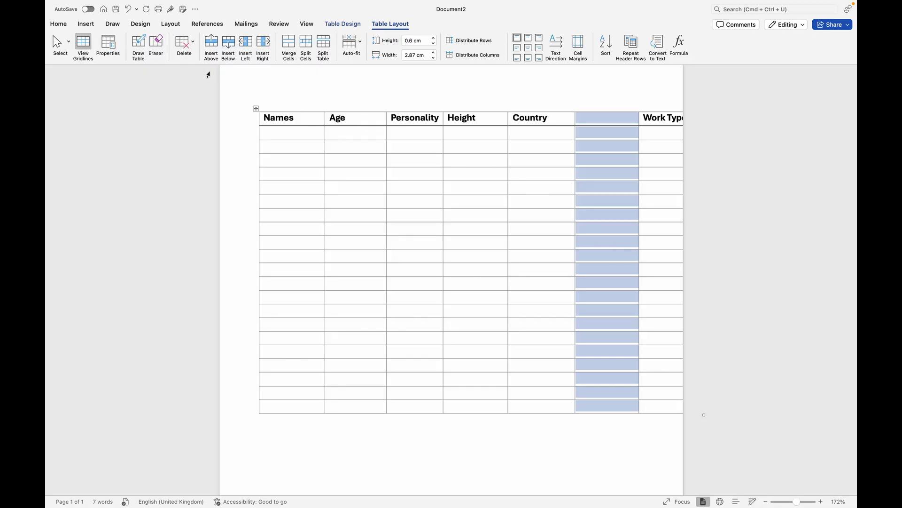
pyautogui.click(188, 43)
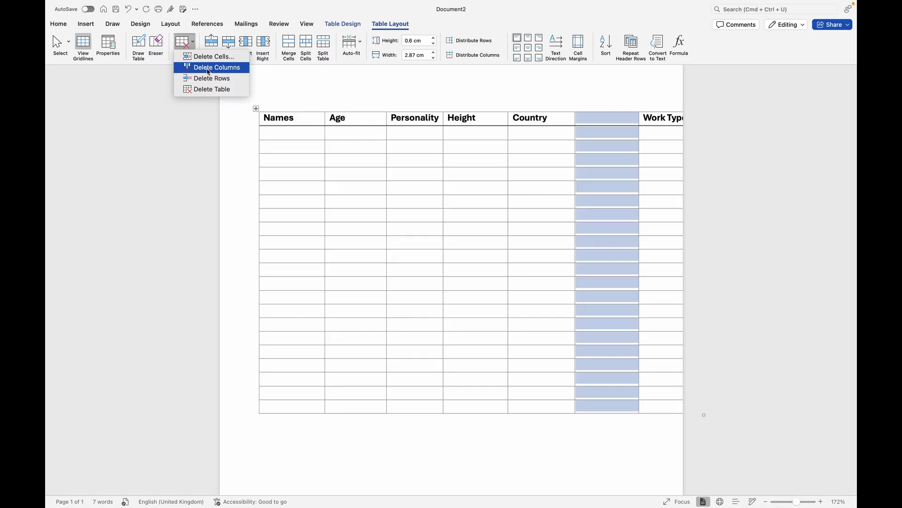
pyautogui.click(208, 68)
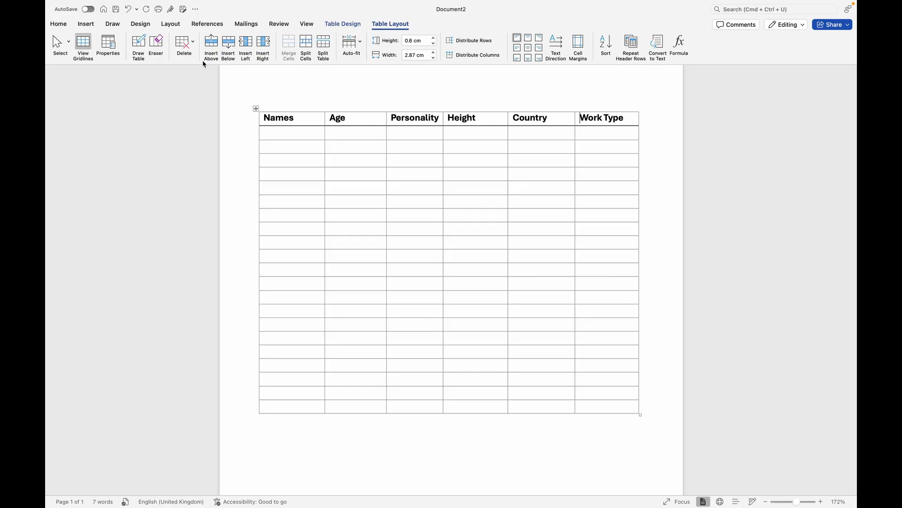
# - Fill the Age cells with 1 to 6 and move to the cell below them
pyautogui.click(353, 133)
pyautogui.write('1 2 3 4 5 6')
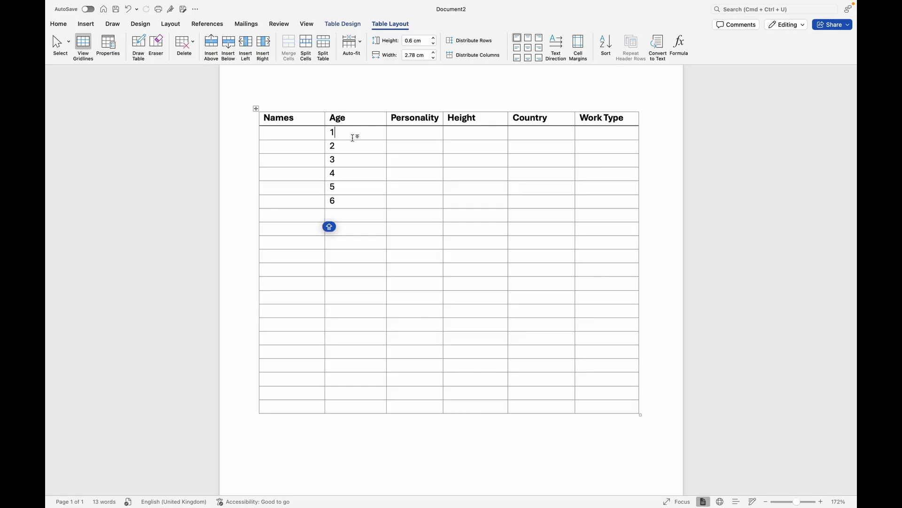
pyautogui.click(341, 215)
# - Insert a =SUM(ABOVE) formula totalling 21, then reopen the Formula dialog
pyautogui.click(679, 45)
pyautogui.click(453, 136)
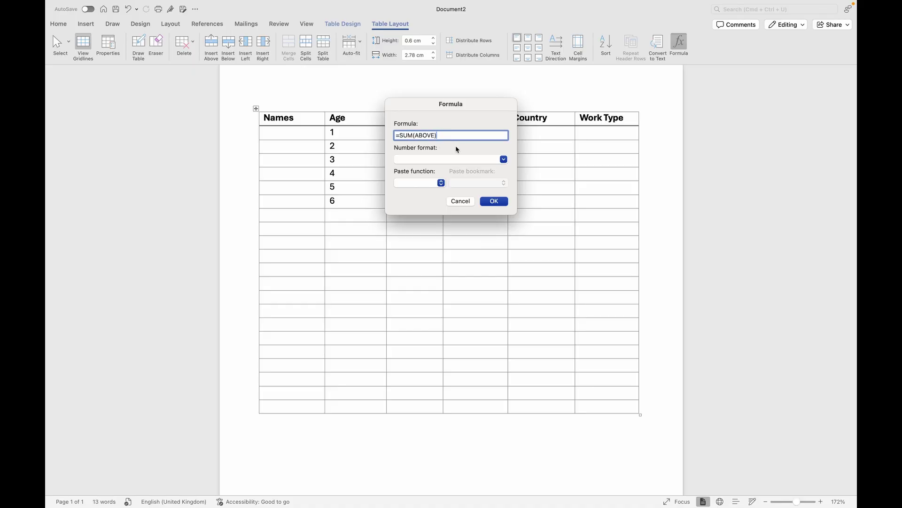
pyautogui.click(504, 159)
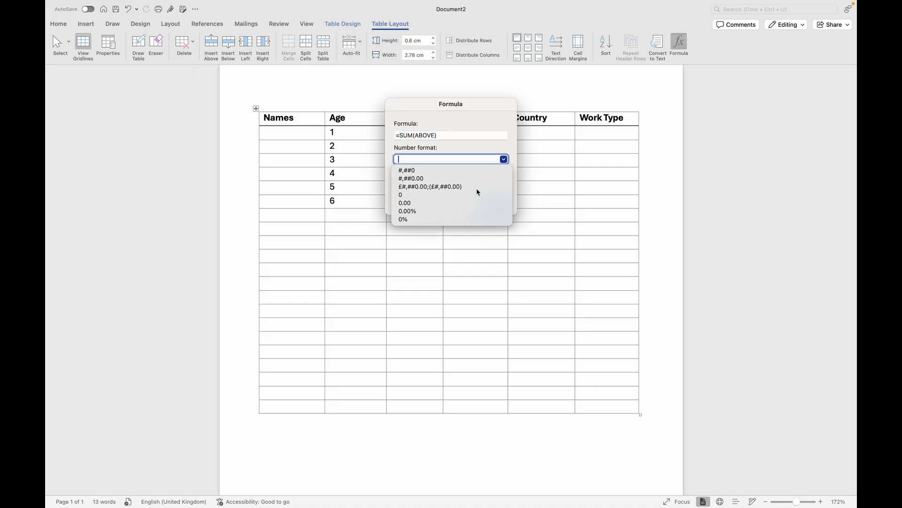
pyautogui.click(504, 160)
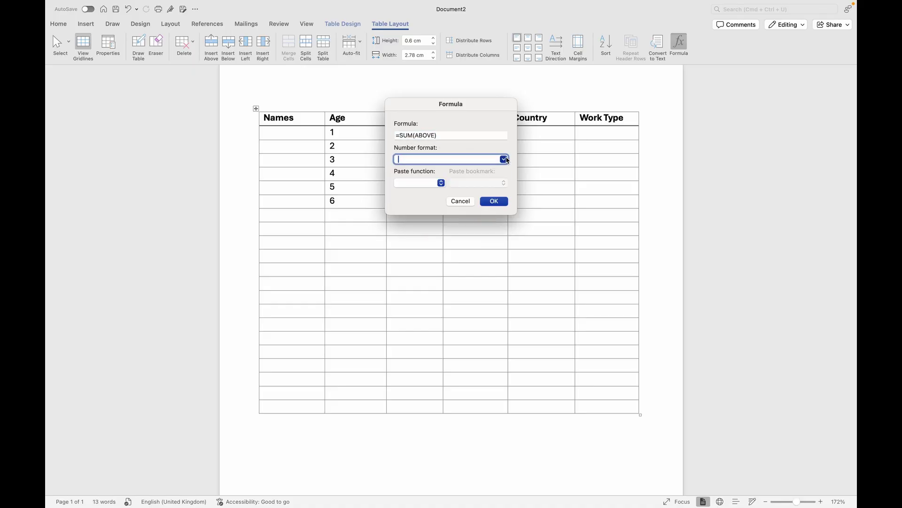
pyautogui.click(494, 202)
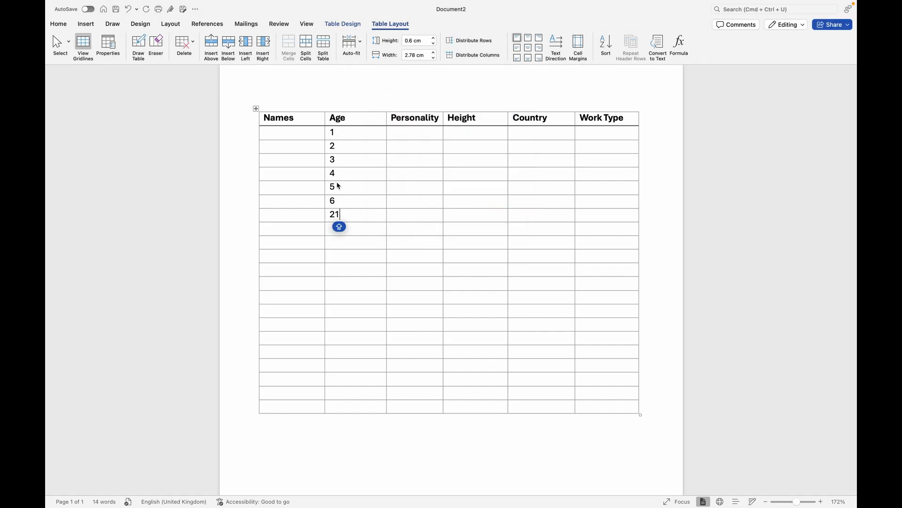
pyautogui.click(679, 45)
pyautogui.click(413, 136)
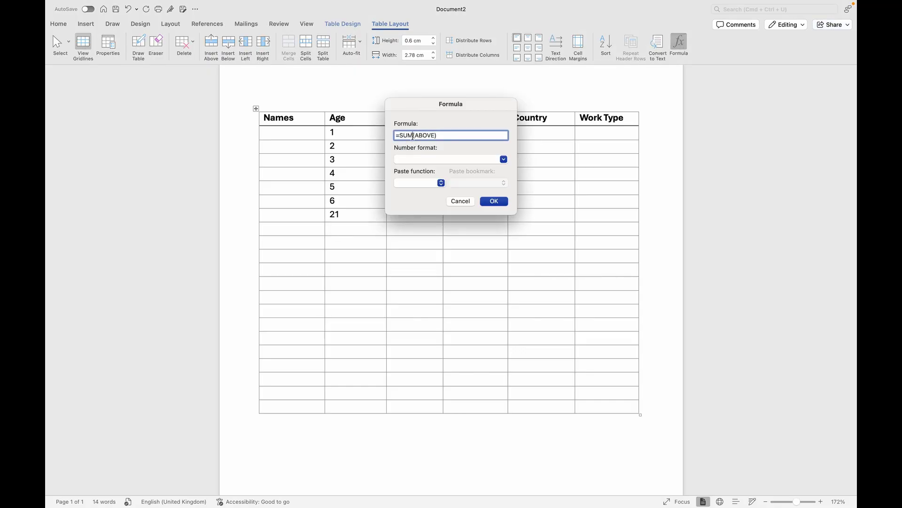